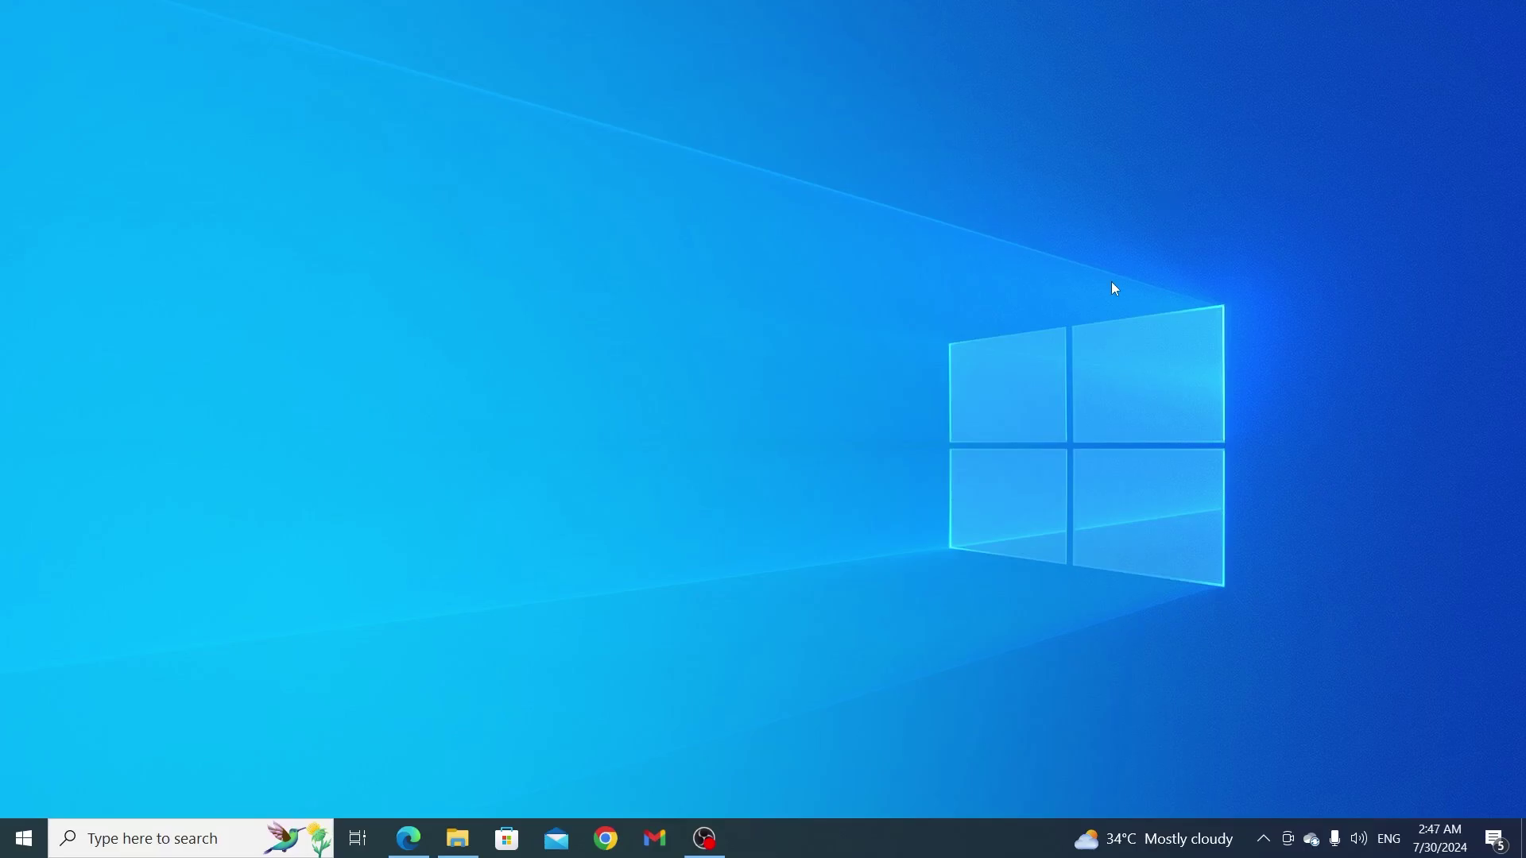
# - Open Settings from the Start menu and go to the Accounts page
pyautogui.click(23, 838)
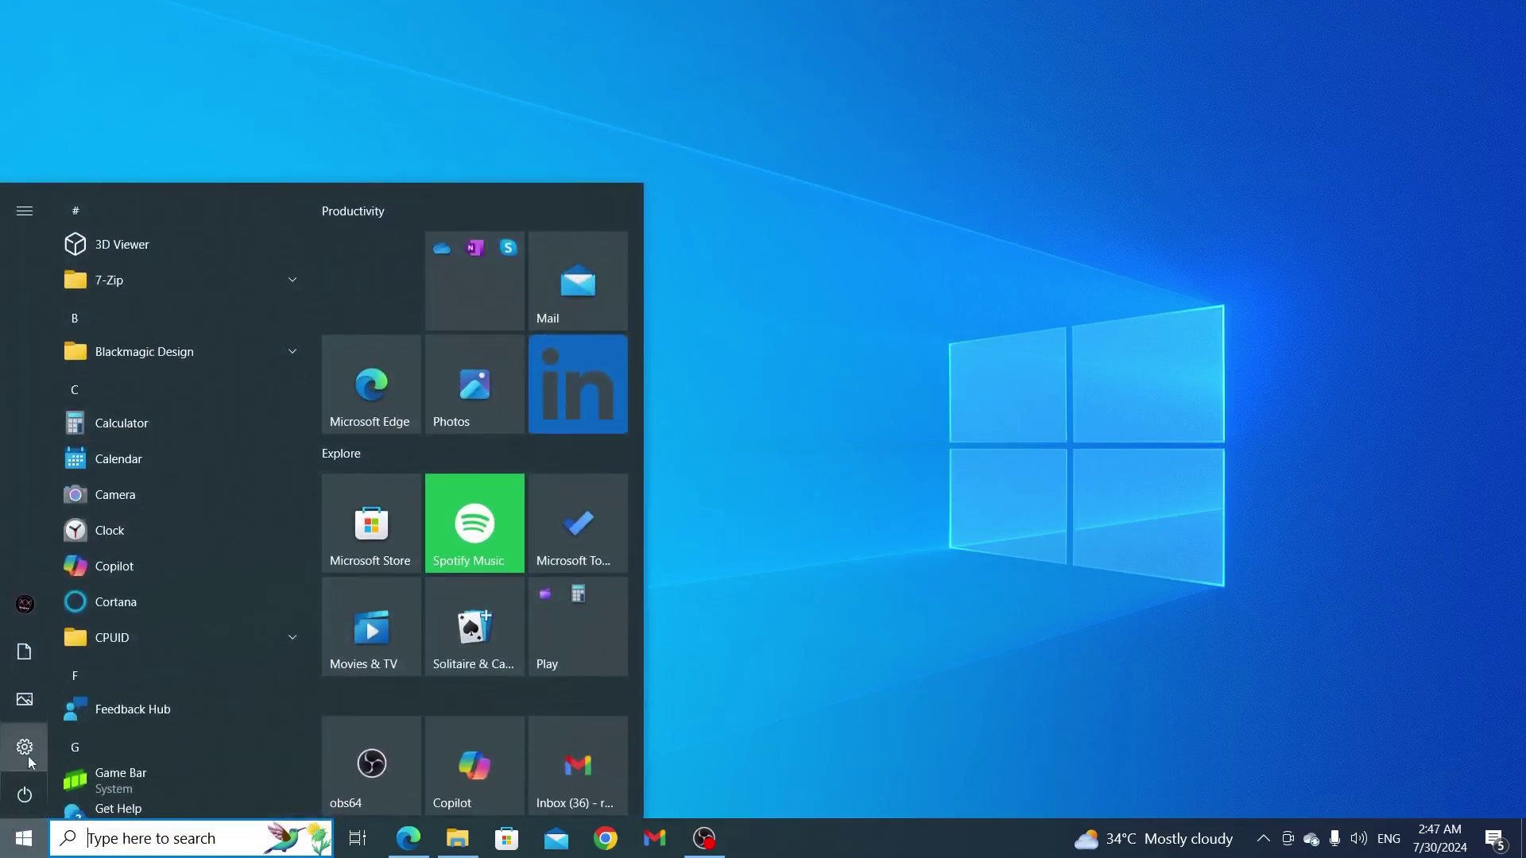
pyautogui.click(87, 751)
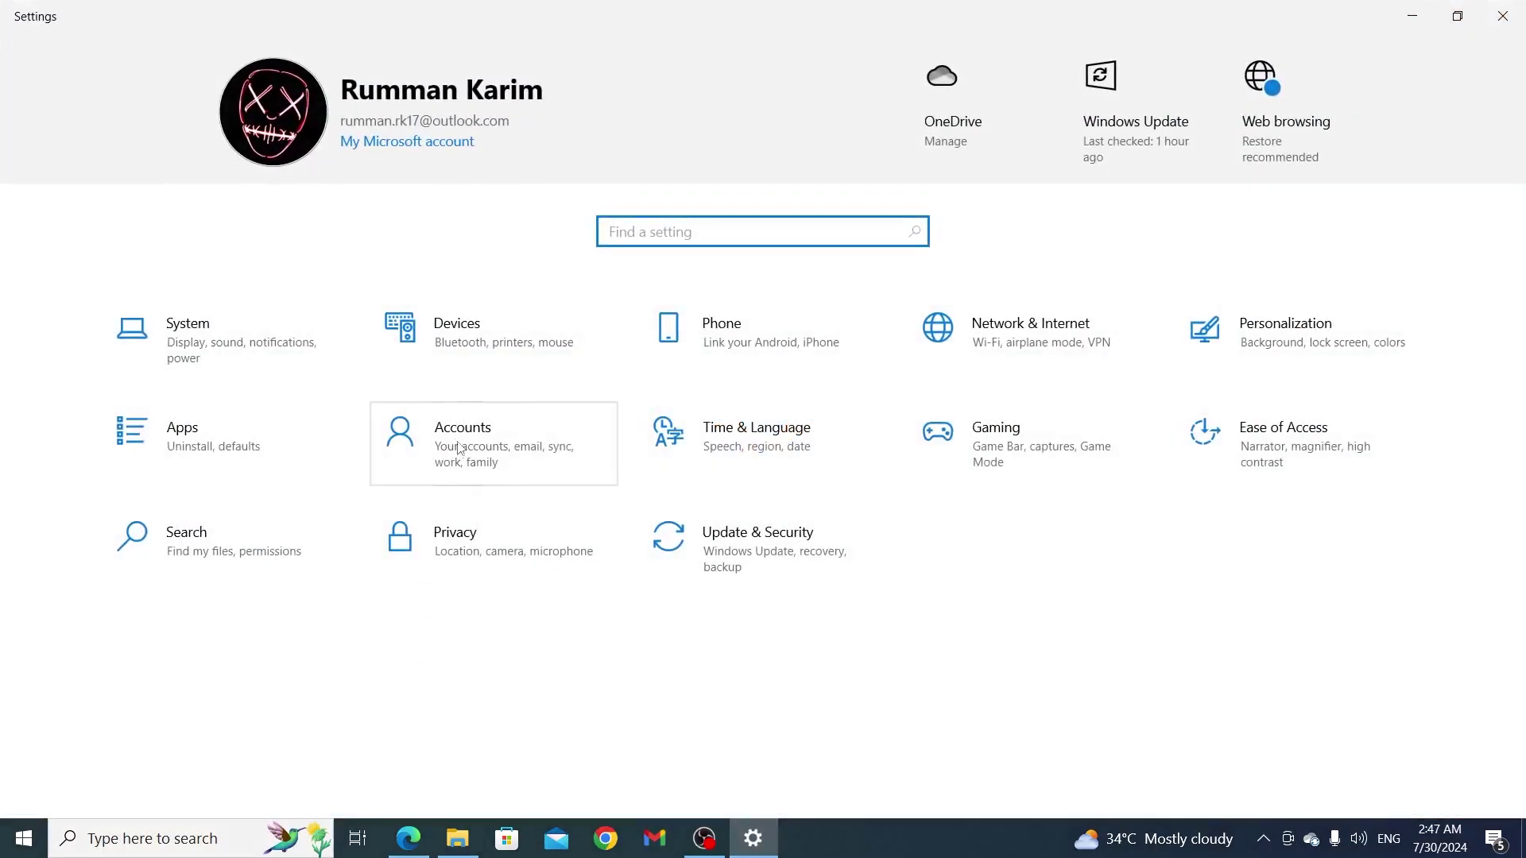
pyautogui.click(511, 462)
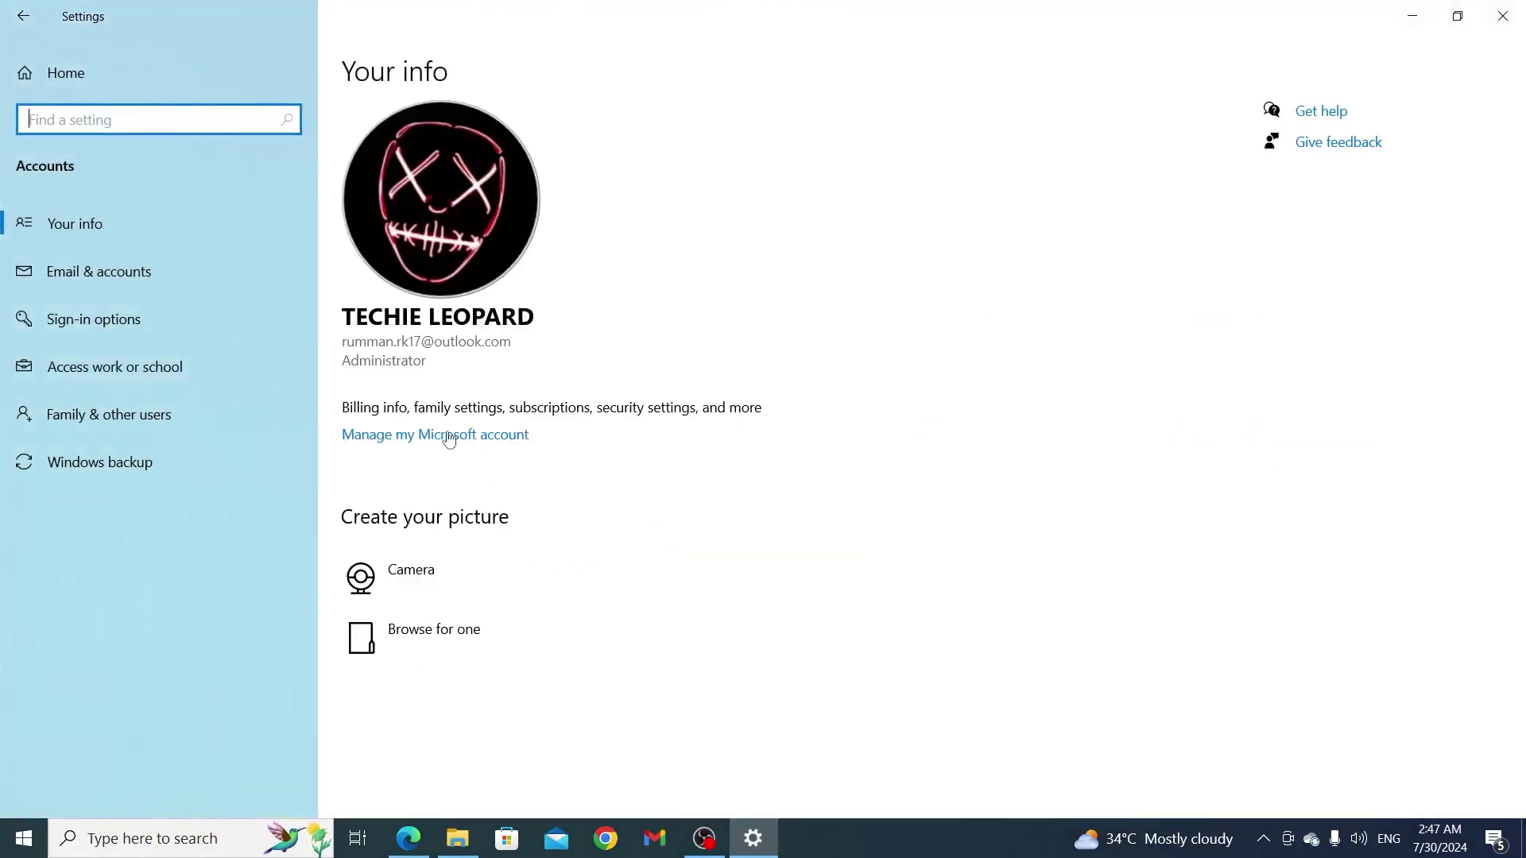
# - Expand the Password option on the Sign-in options page
pyautogui.click(167, 326)
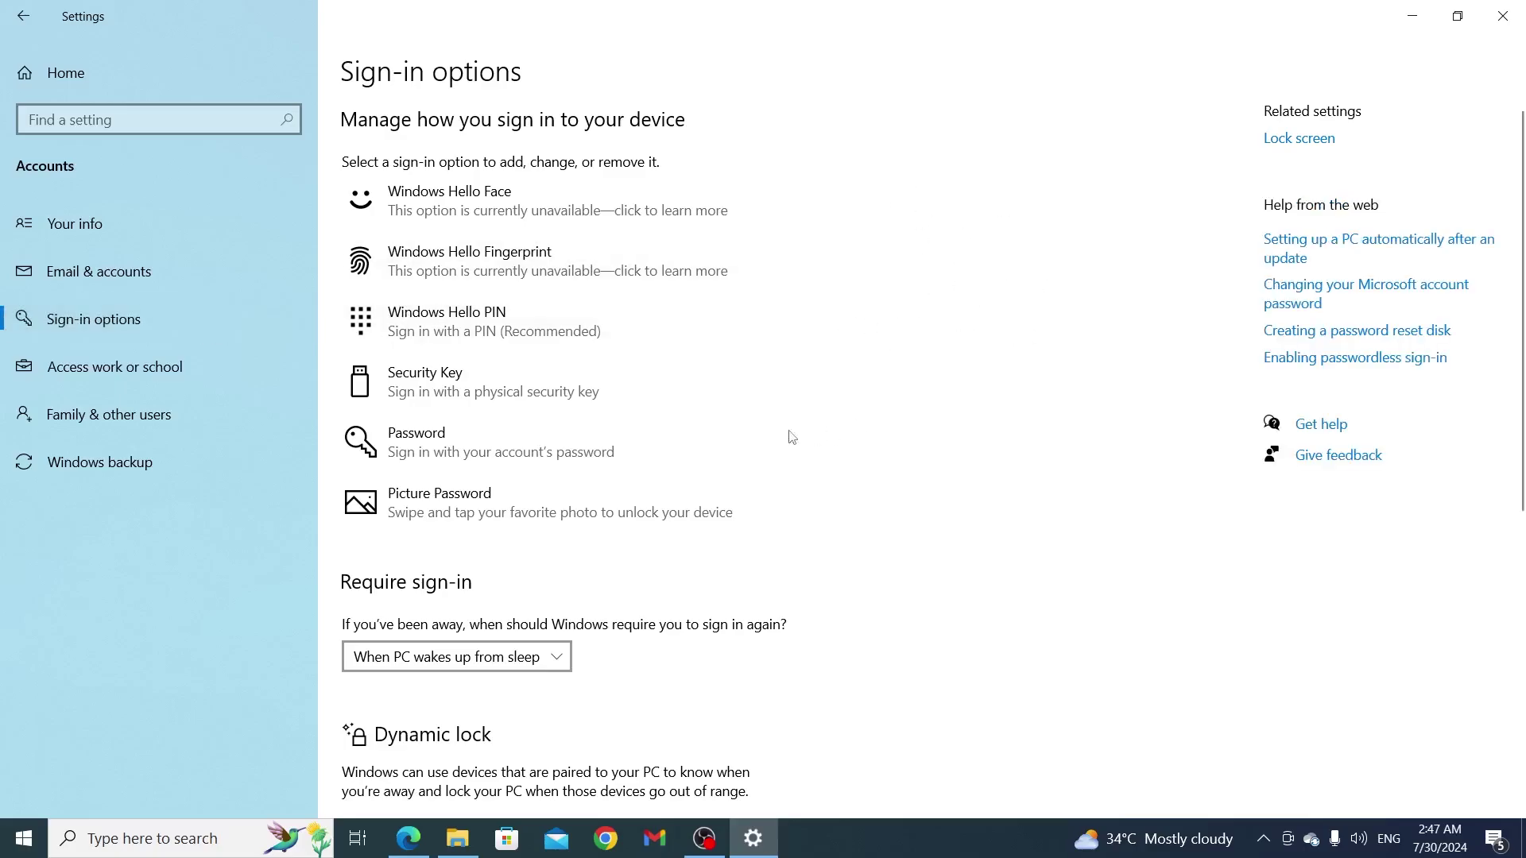
pyautogui.click(654, 449)
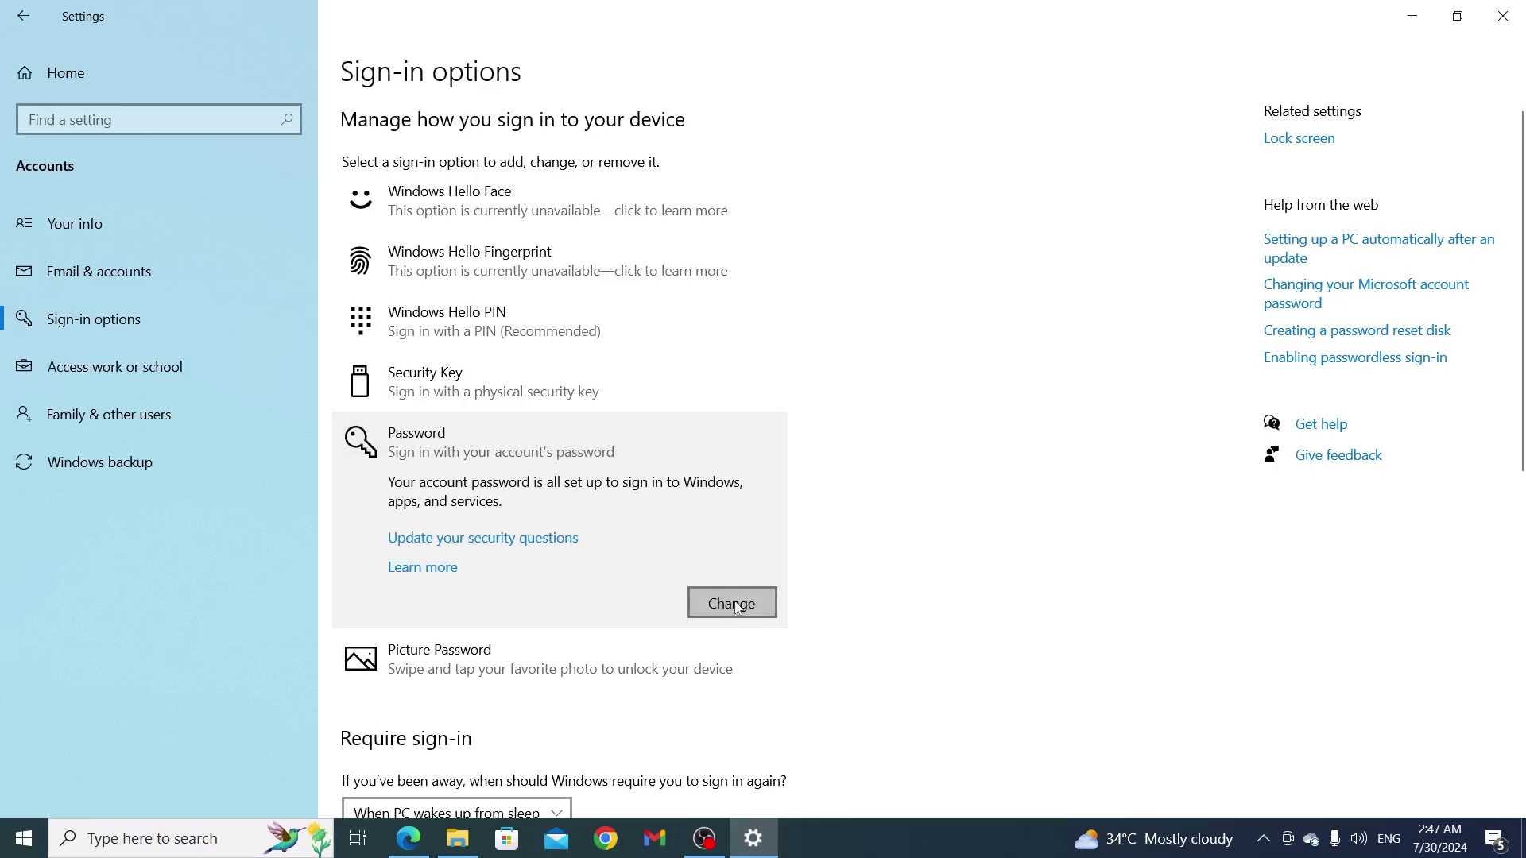
# - Verify the current password and submit blank new-password fields to remove the password
pyautogui.click(736, 606)
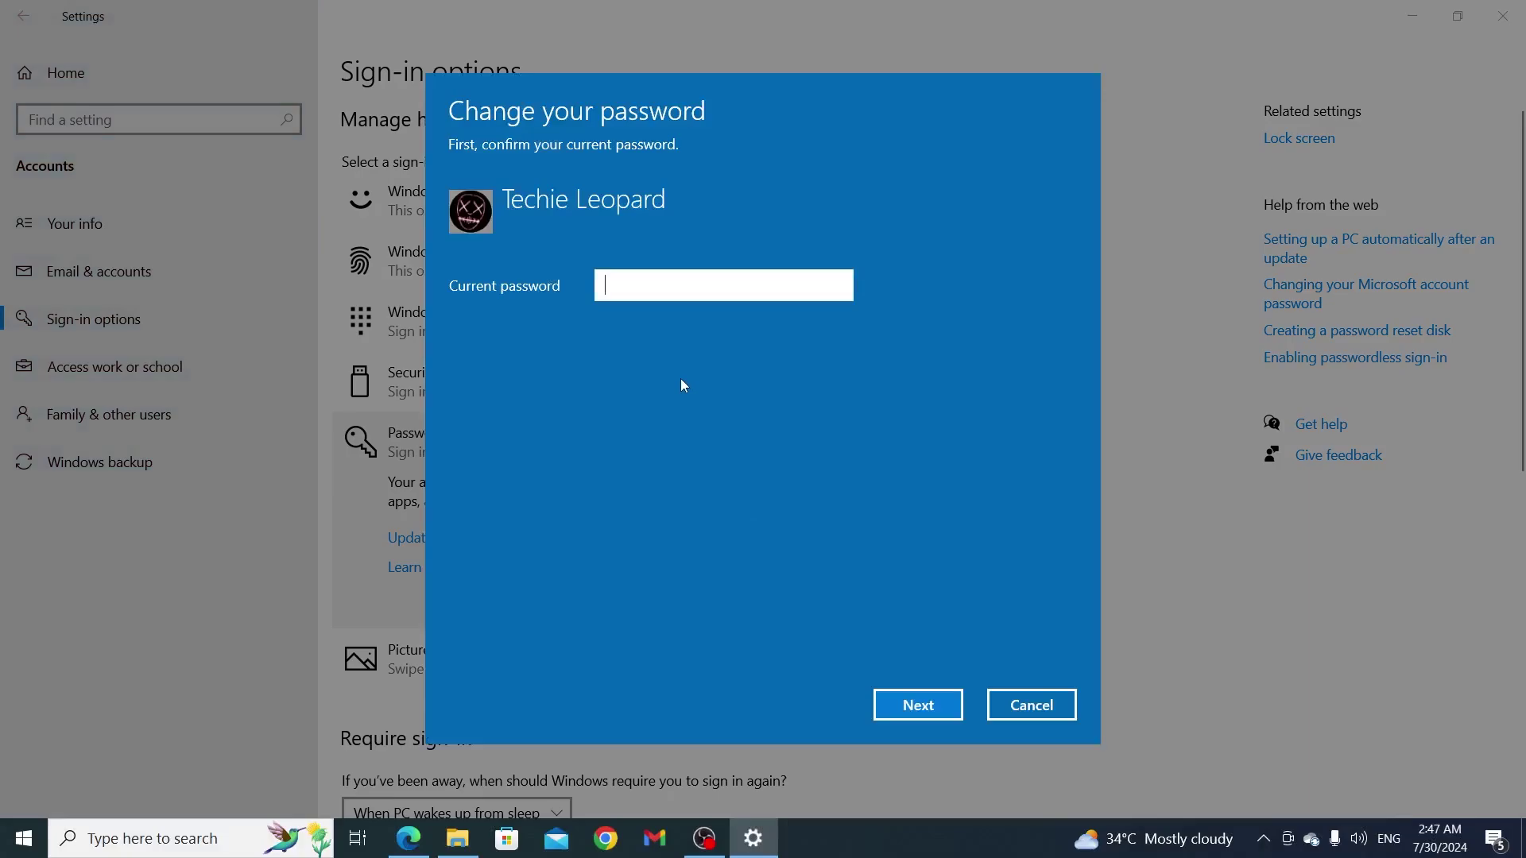
pyautogui.write('••')
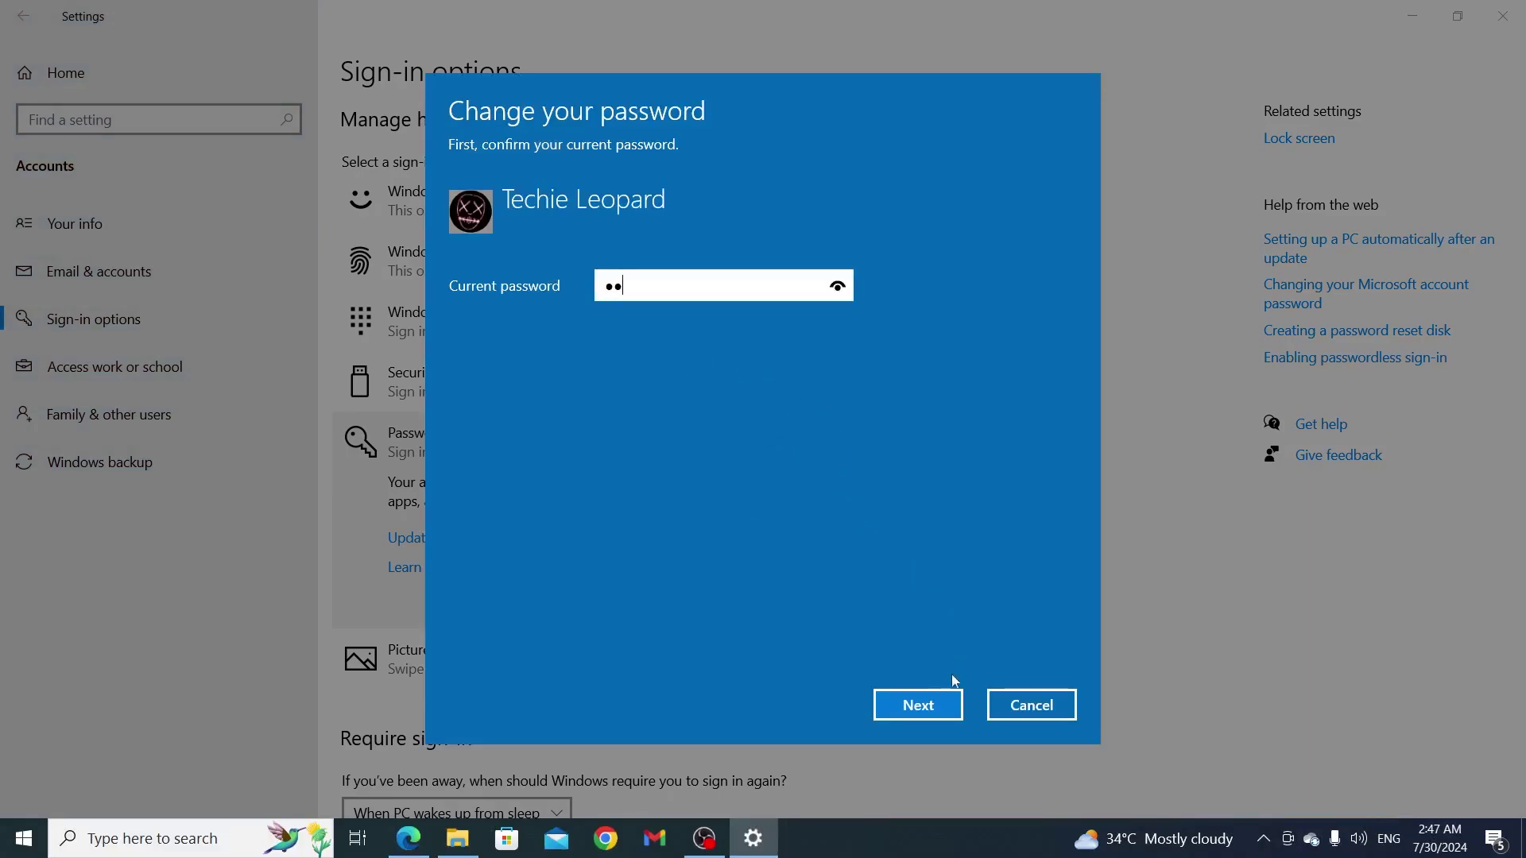
pyautogui.click(919, 706)
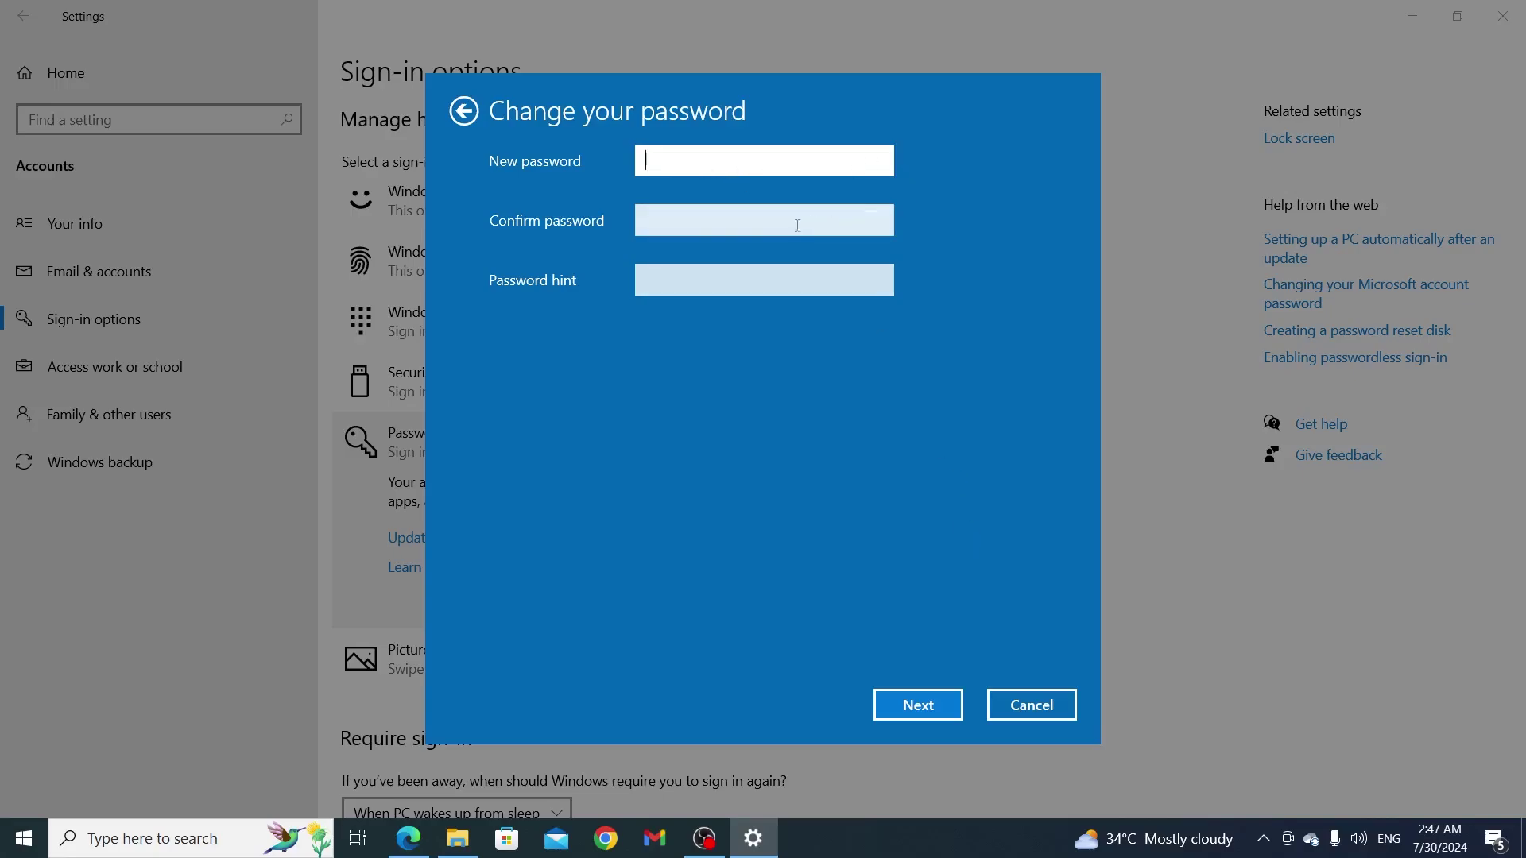
pyautogui.click(734, 220)
pyautogui.click(732, 279)
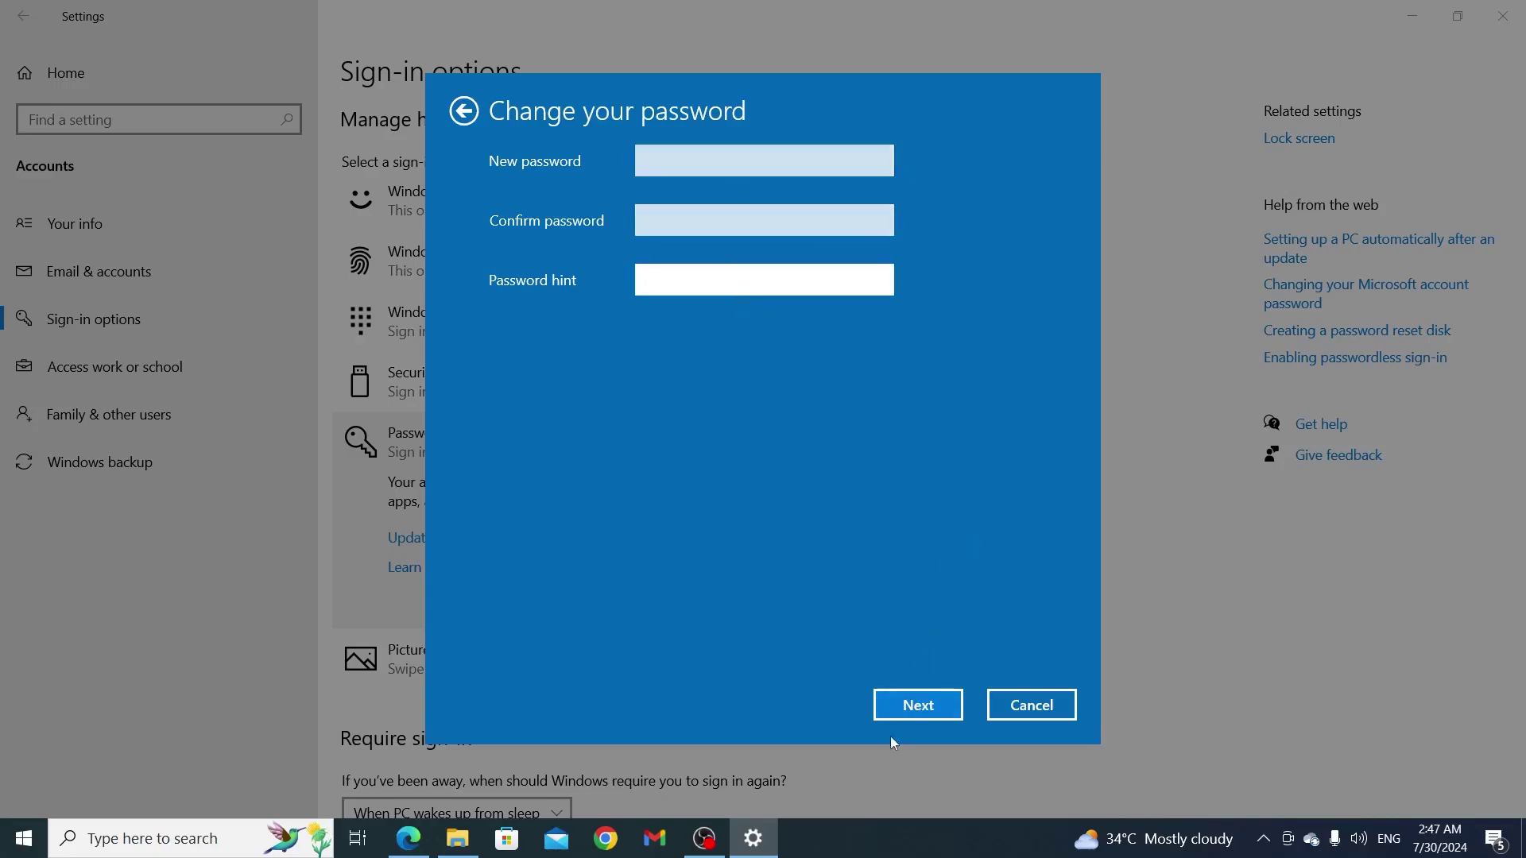
pyautogui.click(918, 704)
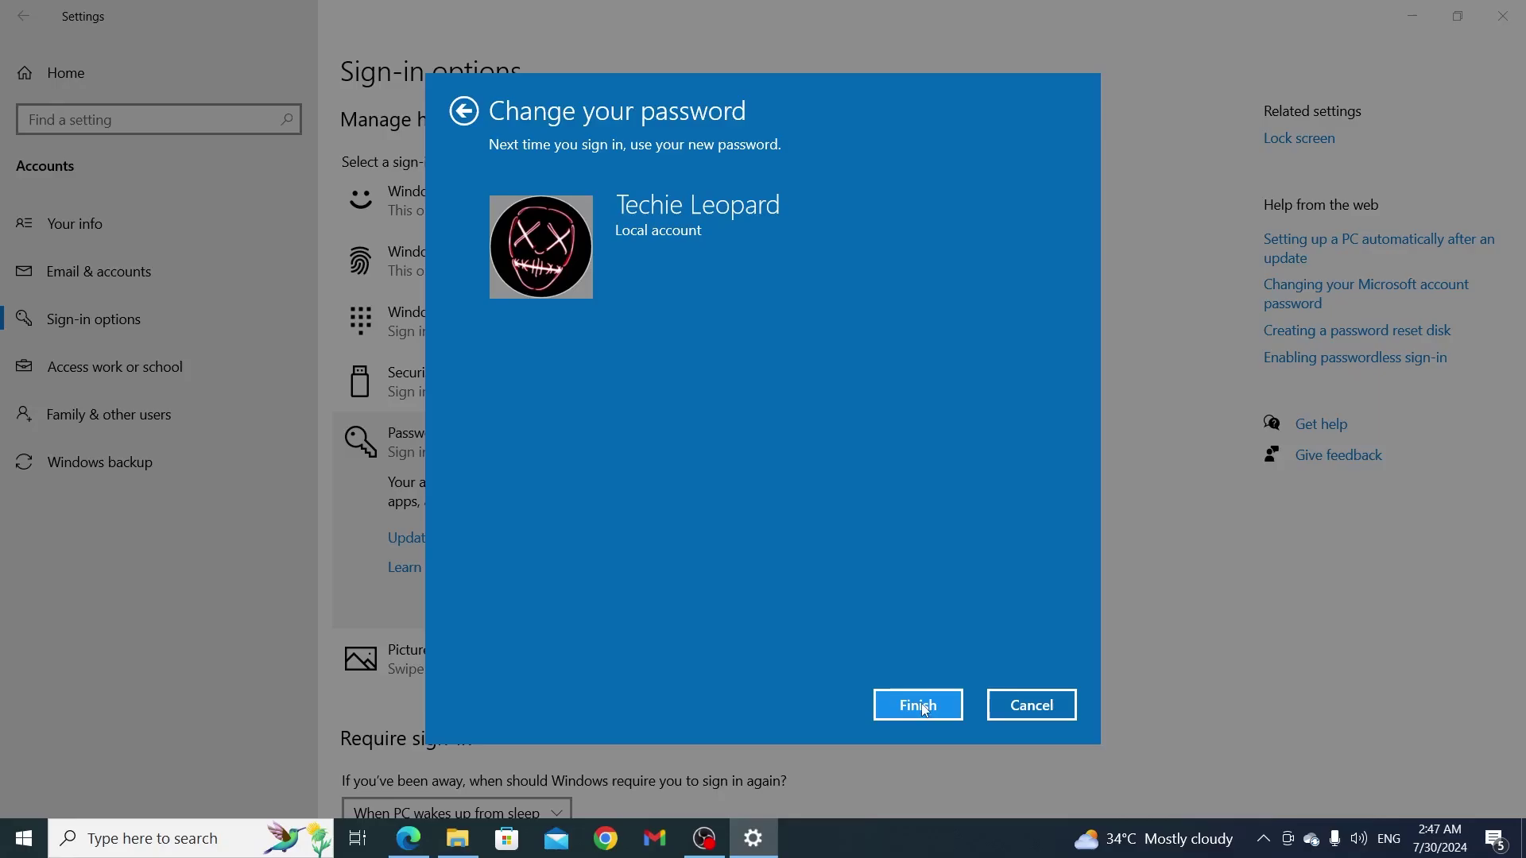
pyautogui.click(926, 709)
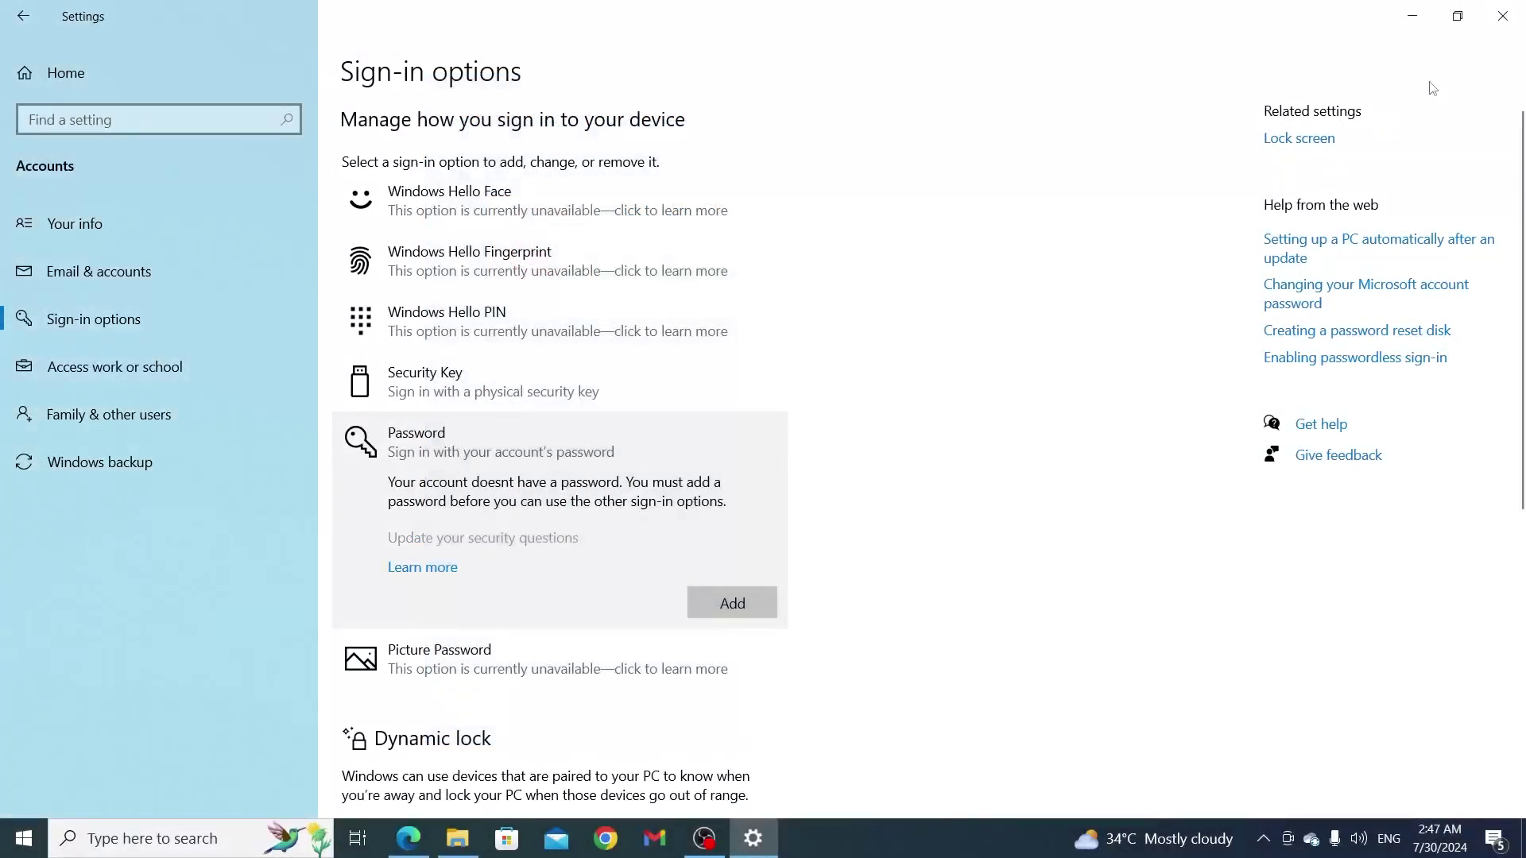
# - Close the Settings window to return to the empty desktop
pyautogui.click(1502, 16)
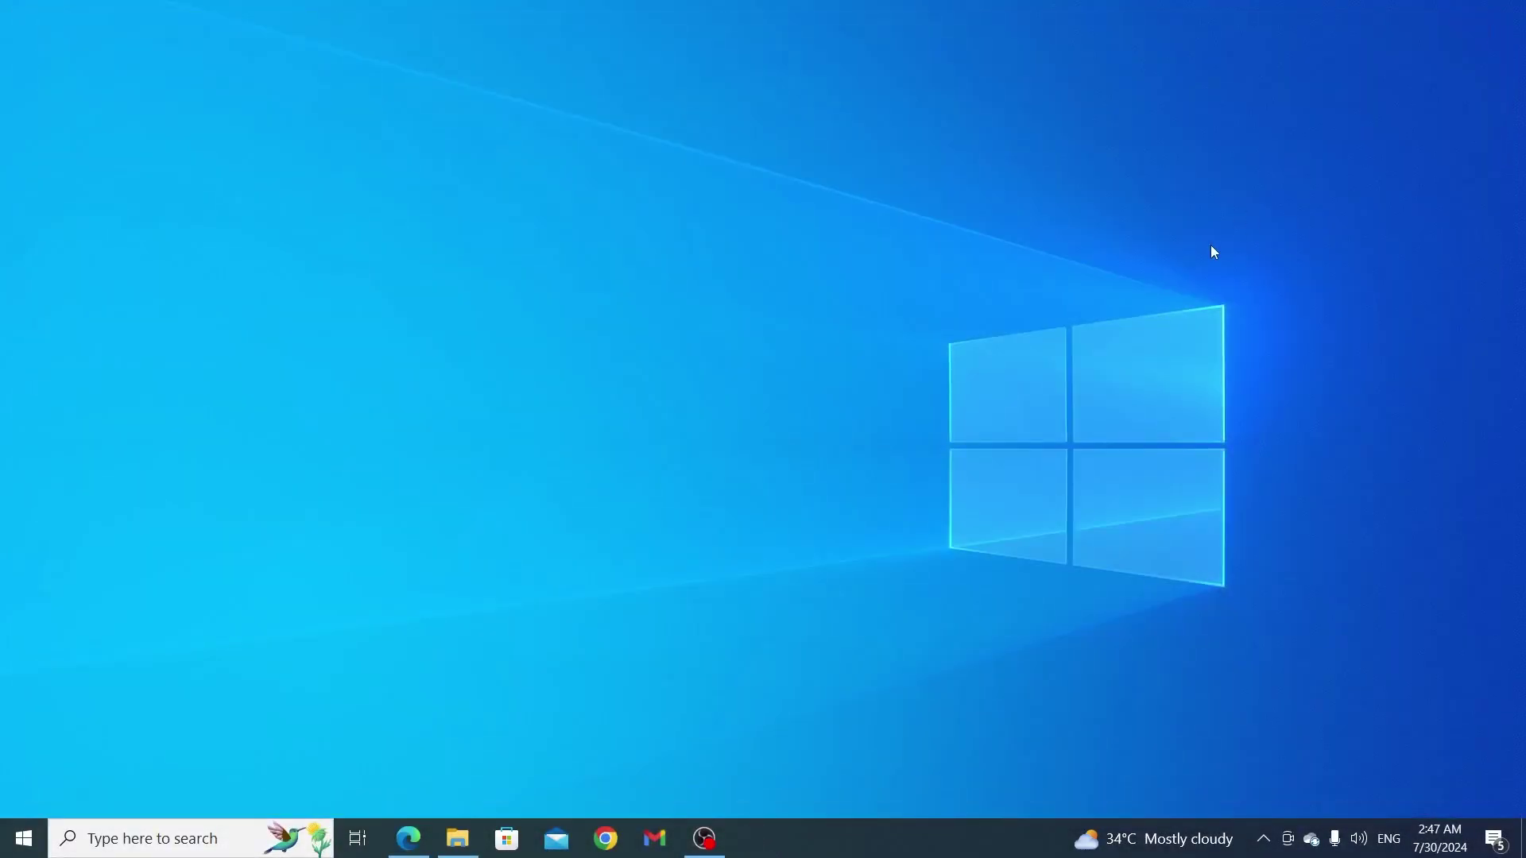